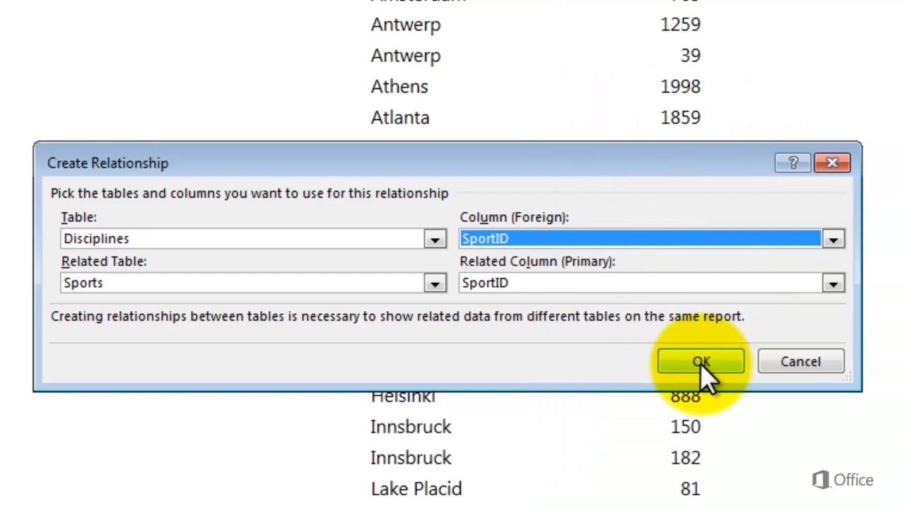
# Confirm the Disciplines to Sports relationship on SportID and close the relationship manager
pyautogui.click(702, 363)
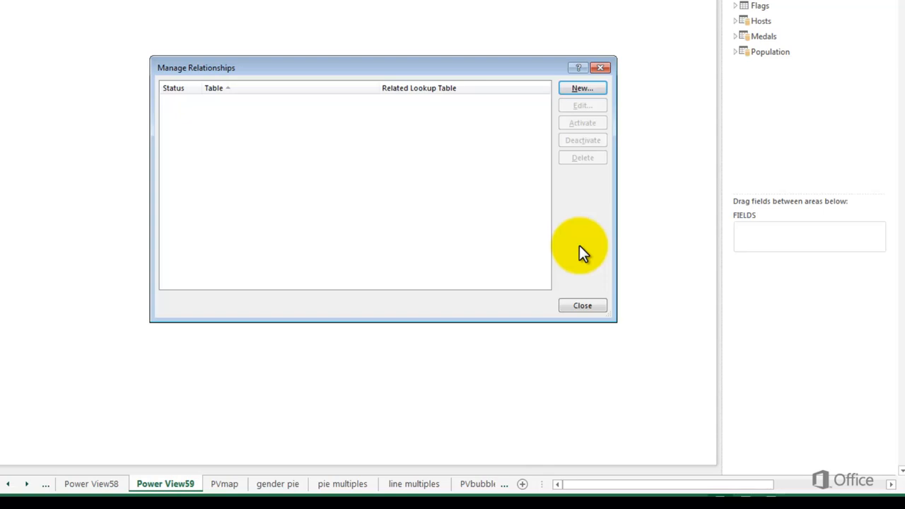
pyautogui.click(579, 307)
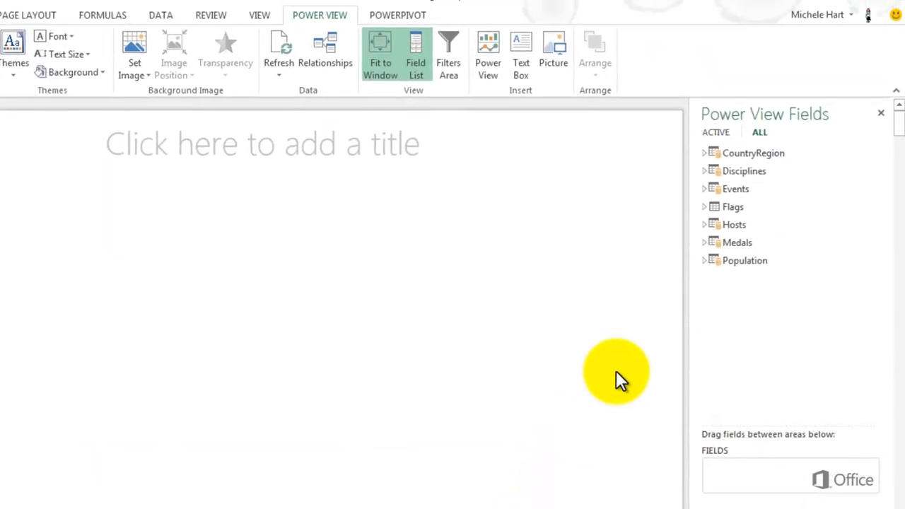
# Build a report table from the Hosts City field and the Medals Medal Count field, and move and widen it on the canvas
pyautogui.click(705, 225)
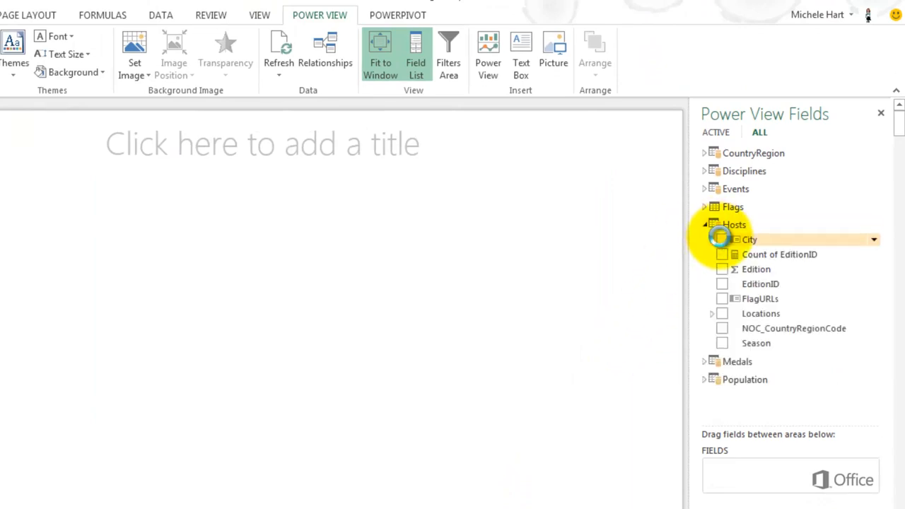
pyautogui.click(721, 240)
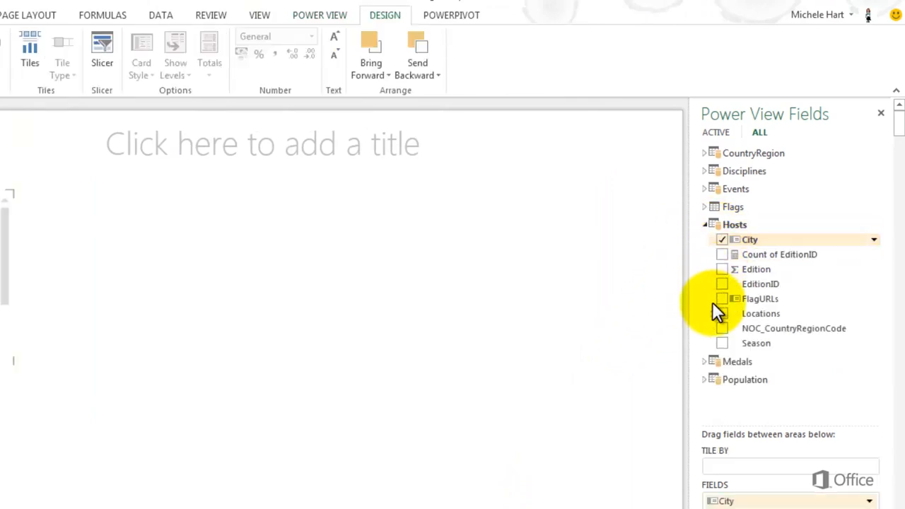
pyautogui.click(705, 362)
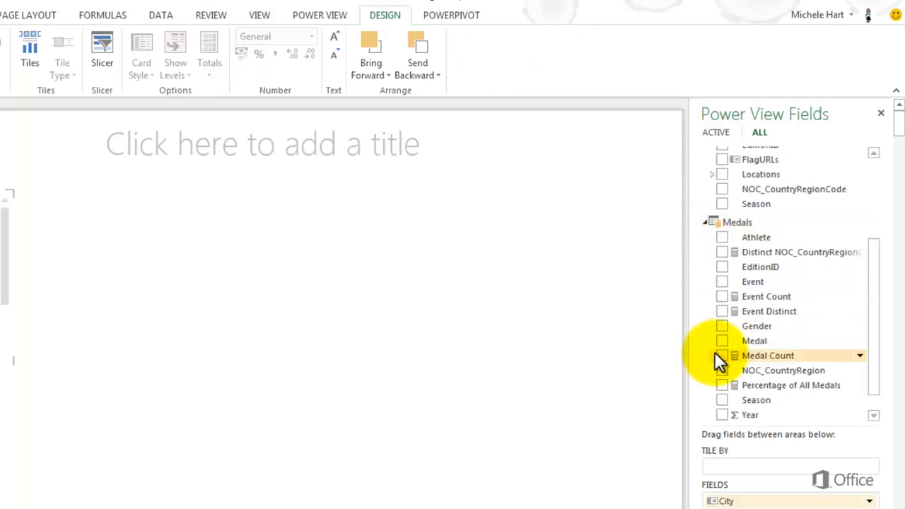
pyautogui.click(722, 355)
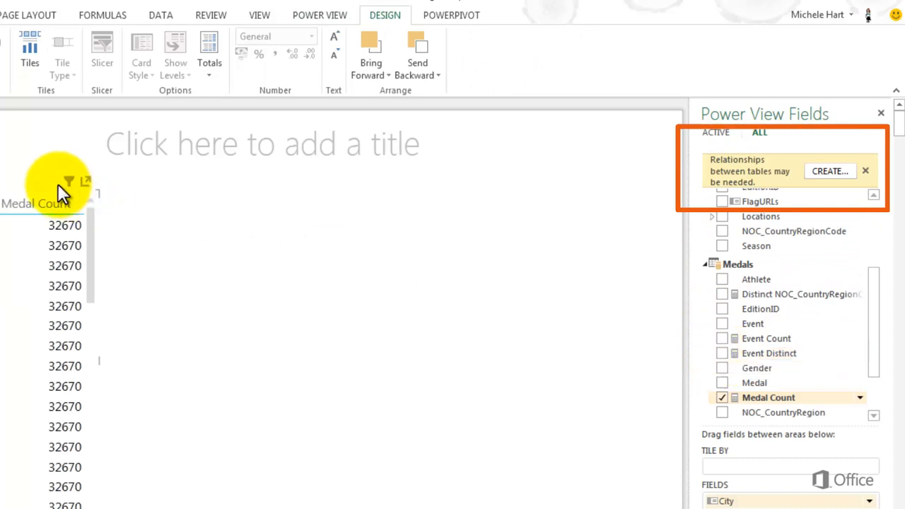
pyautogui.moveTo(53, 203); pyautogui.dragTo(541, 198)
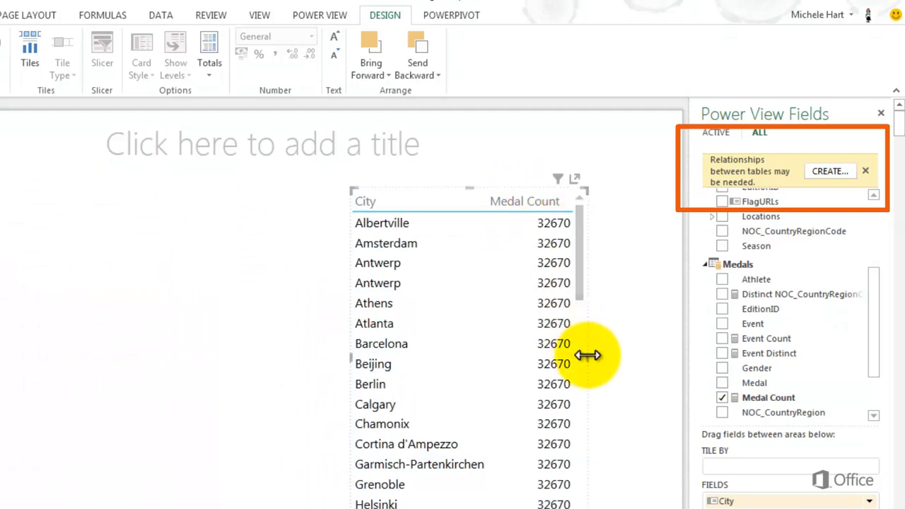
pyautogui.moveTo(587, 354); pyautogui.dragTo(665, 353)
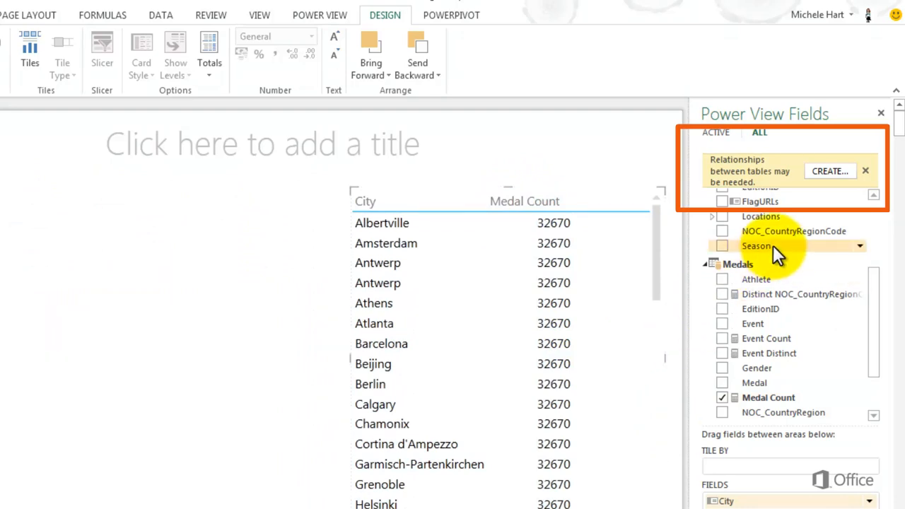
# Create a relationship between the Medals table and the related Hosts table, using EditionID as both the foreign and primary column
pyautogui.click(827, 169)
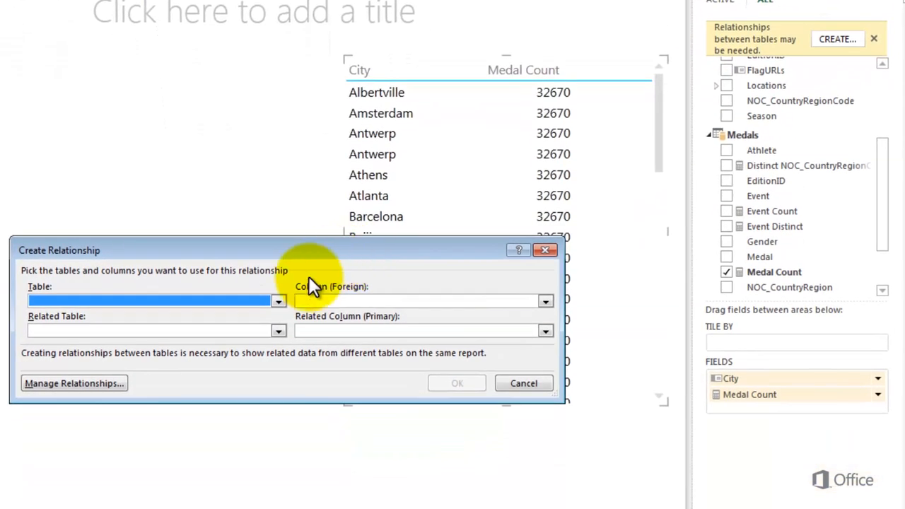
pyautogui.click(280, 324)
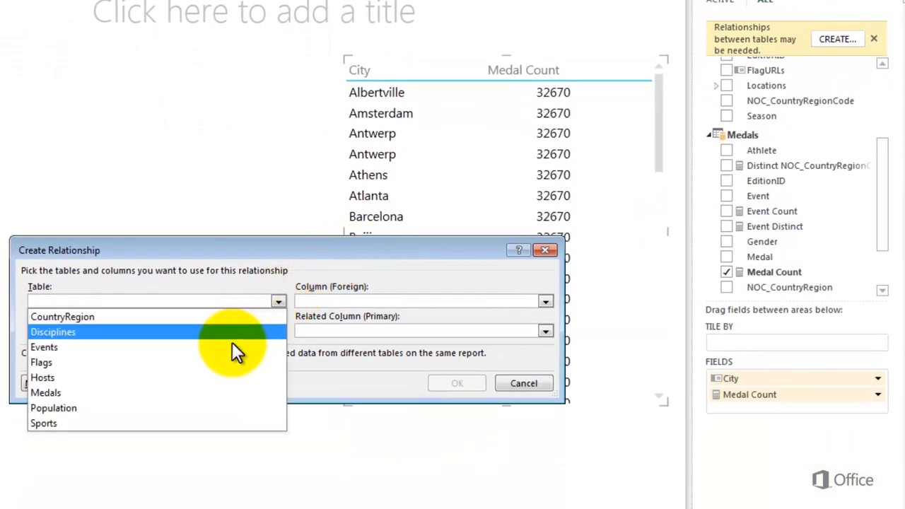
pyautogui.click(208, 392)
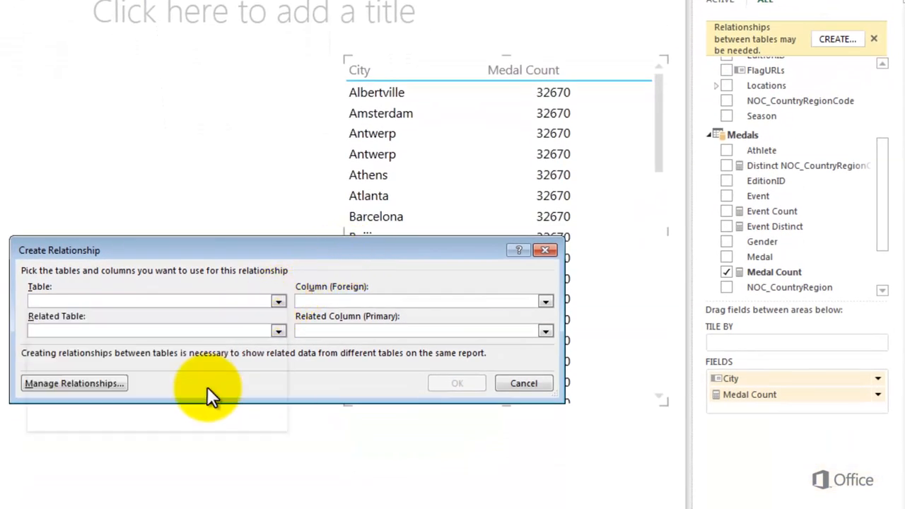
pyautogui.click(277, 331)
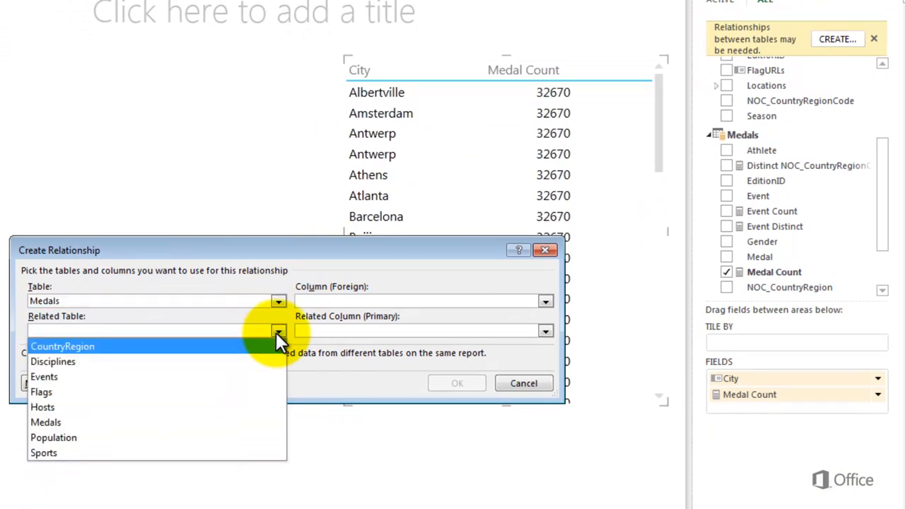
pyautogui.click(215, 408)
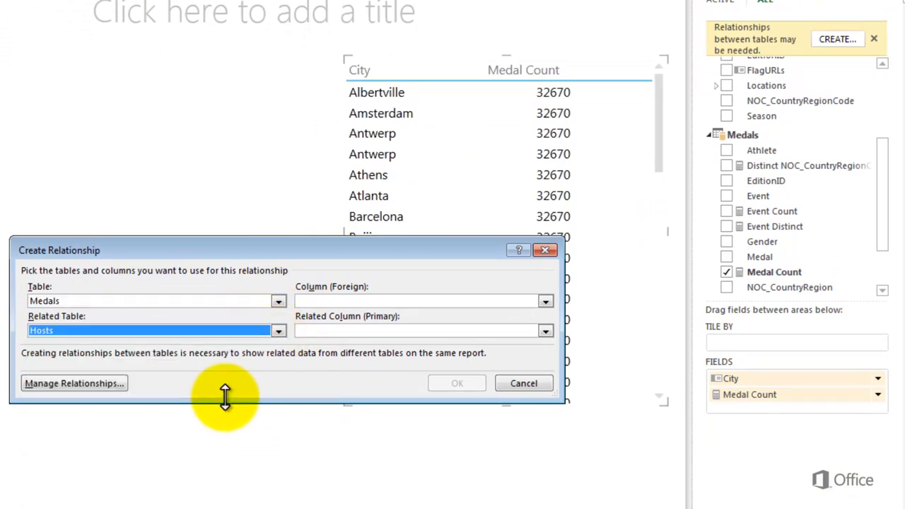
pyautogui.click(545, 301)
pyautogui.click(529, 332)
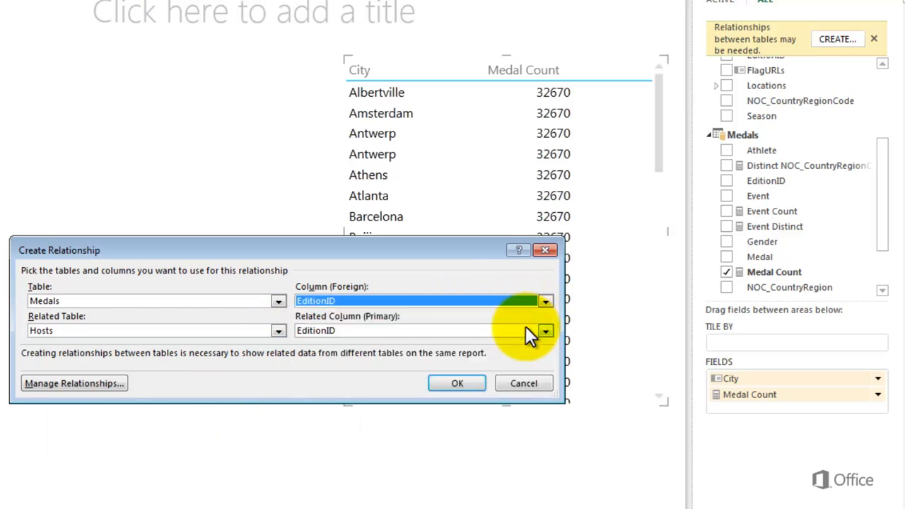
pyautogui.click(460, 382)
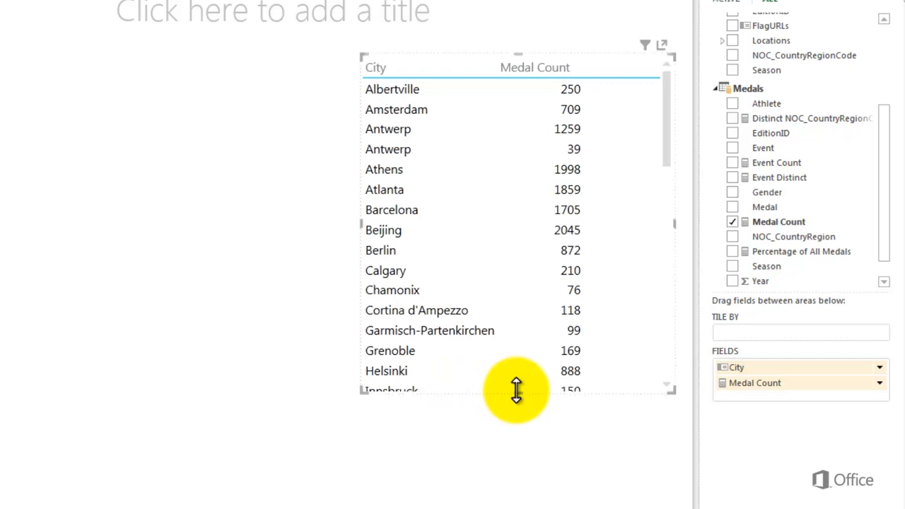
# Enlarge the City and Medal Count table by extending its lower edge downward and its left edge outward
pyautogui.moveTo(519, 391); pyautogui.dragTo(528, 507)
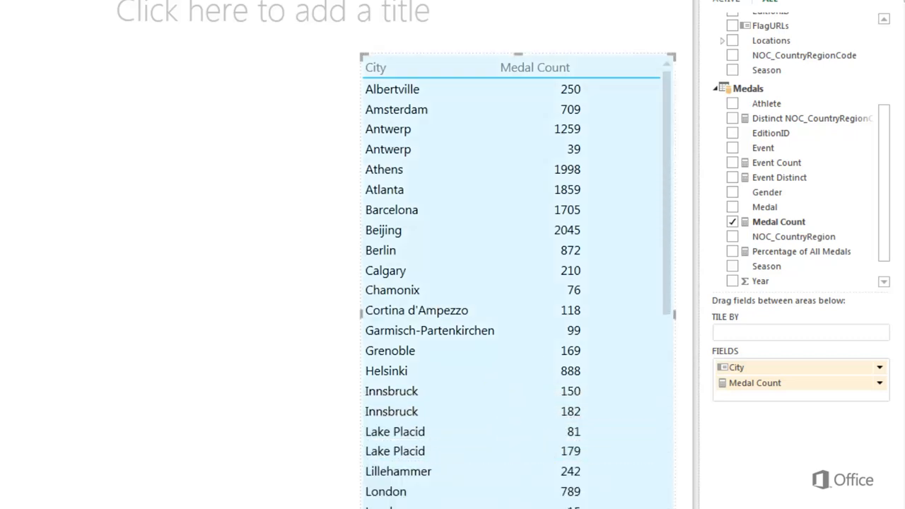
pyautogui.moveTo(361, 312); pyautogui.dragTo(250, 312)
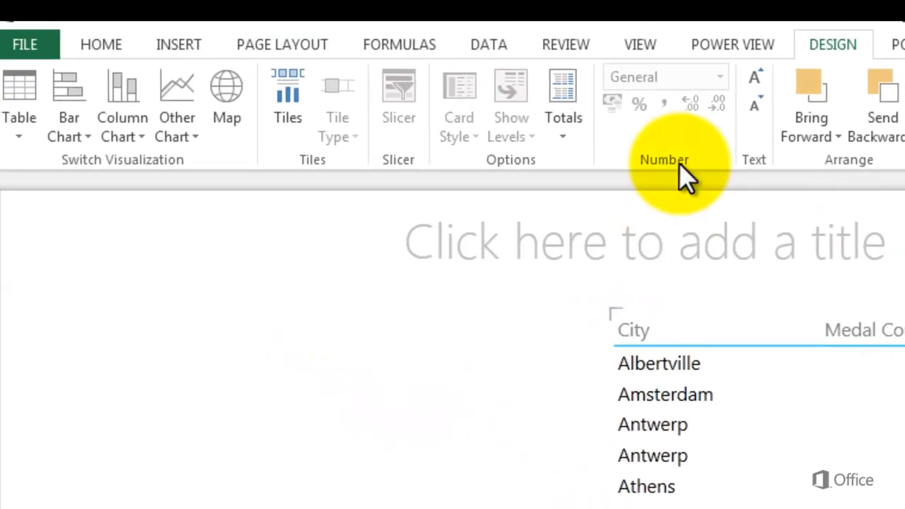
# Add a relationship from the Disciplines table to the related Sports table on SportID, and close the relationship manager
pyautogui.click(723, 51)
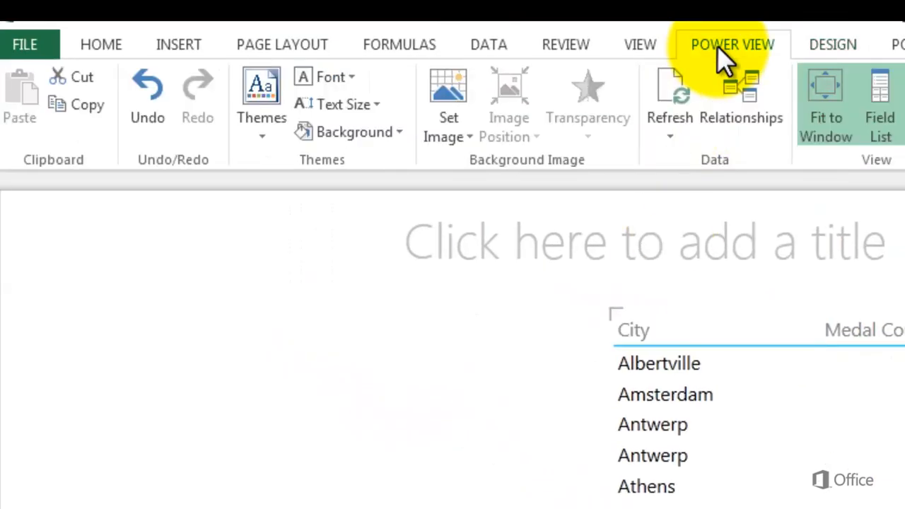
pyautogui.click(749, 113)
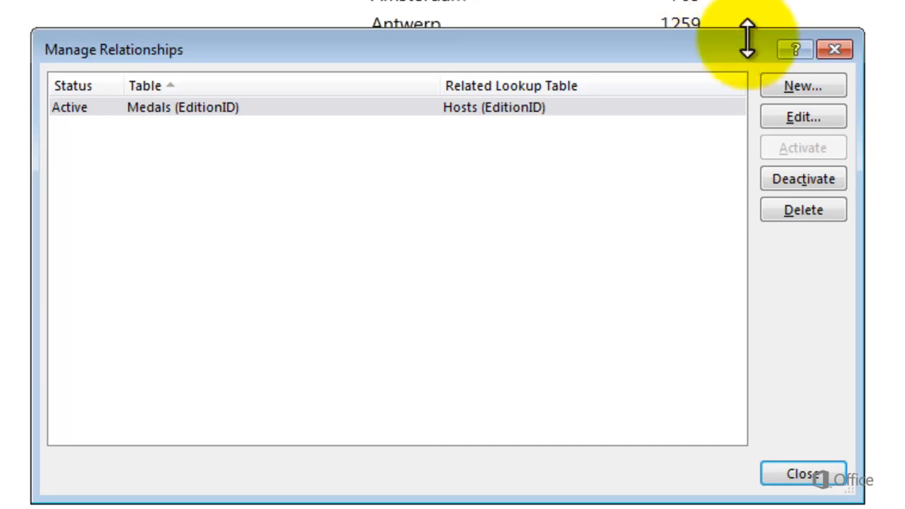
pyautogui.click(801, 90)
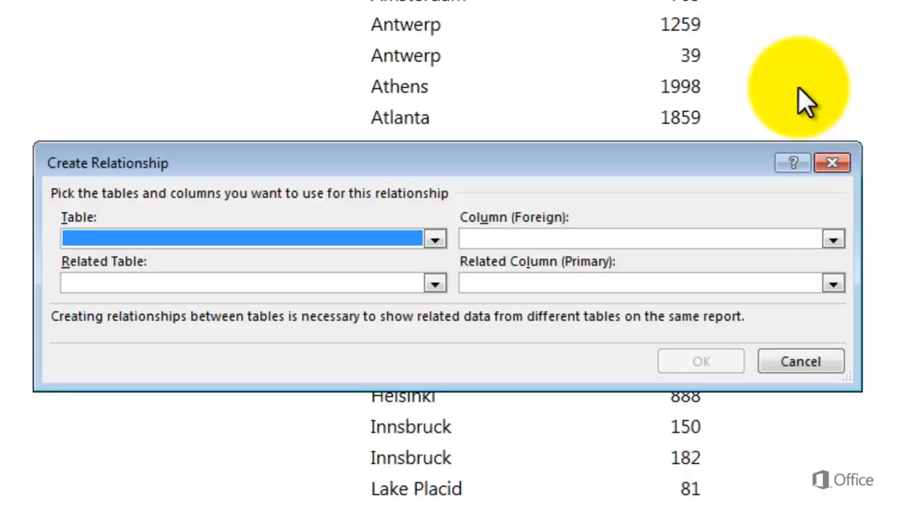
pyautogui.click(435, 240)
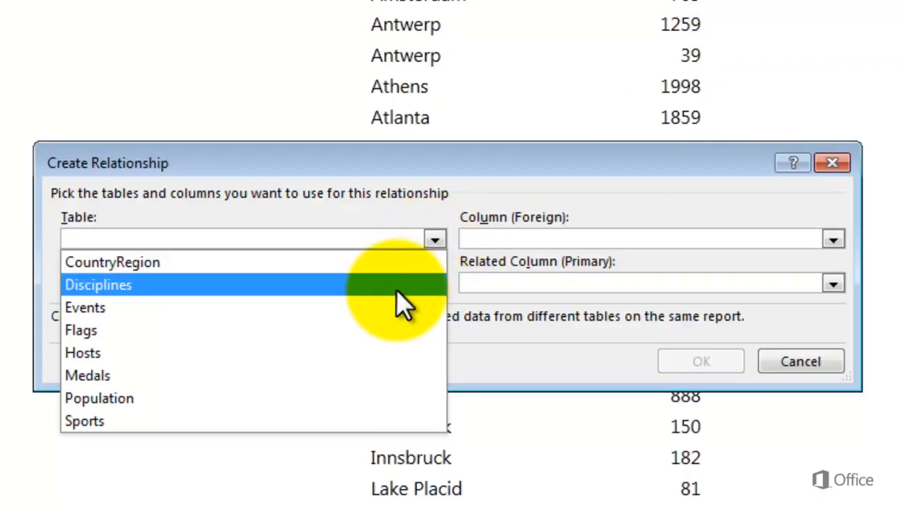
pyautogui.click(400, 287)
pyautogui.click(429, 284)
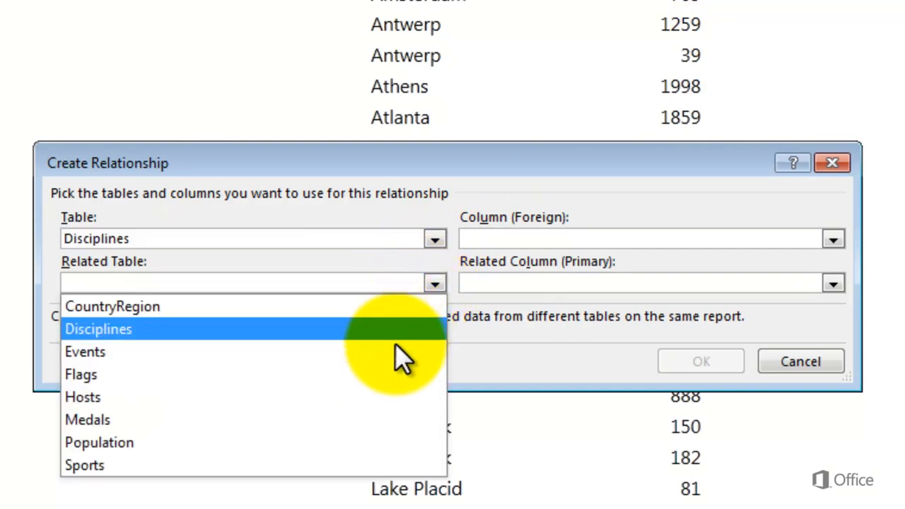
pyautogui.click(357, 465)
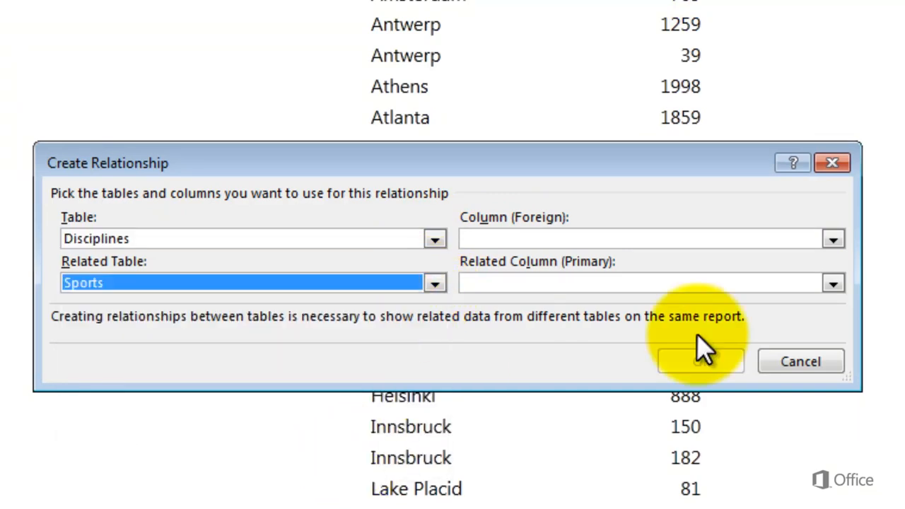
pyautogui.click(834, 241)
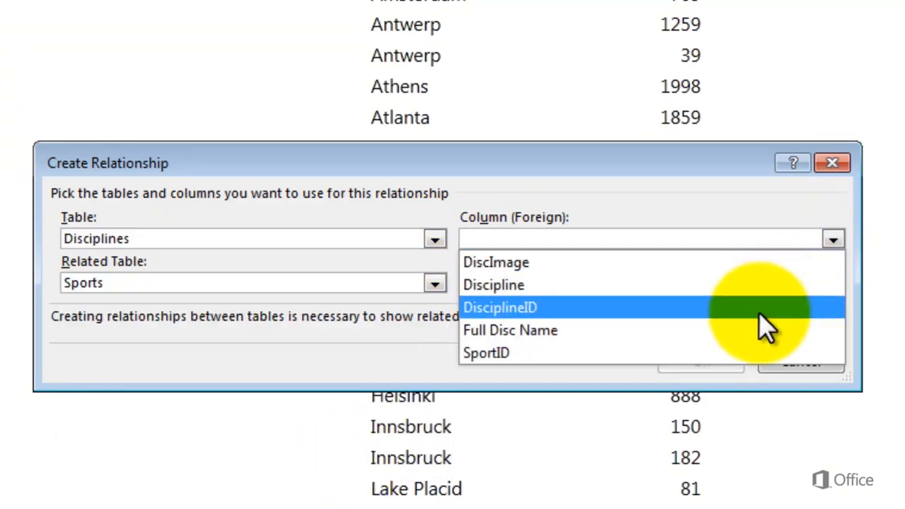
pyautogui.click(743, 353)
pyautogui.click(700, 359)
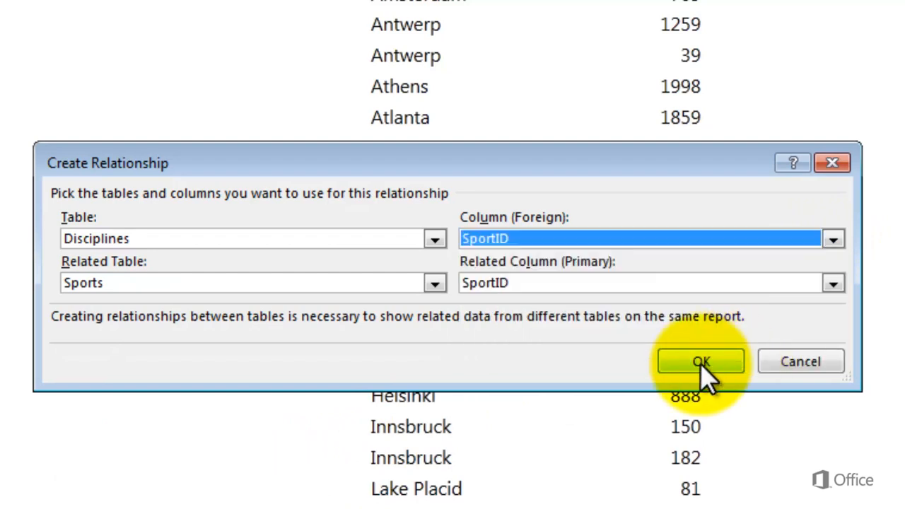
pyautogui.click(701, 362)
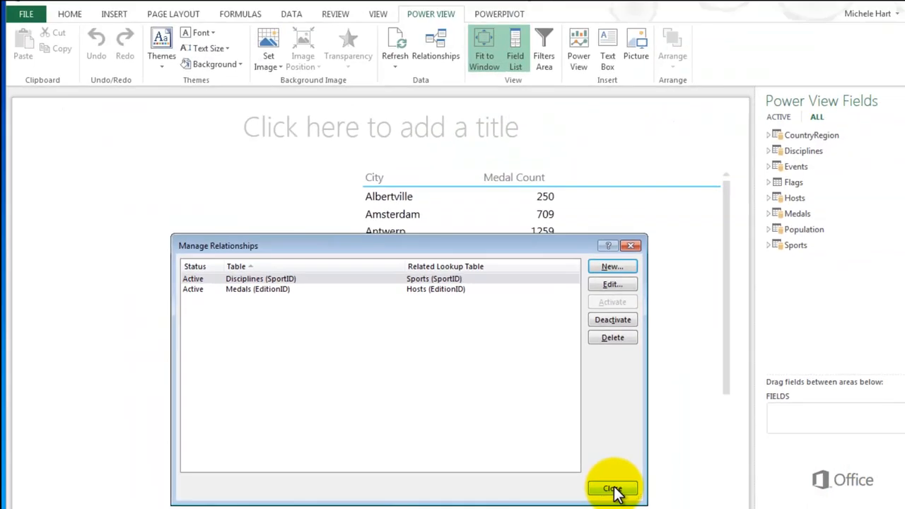
pyautogui.click(612, 489)
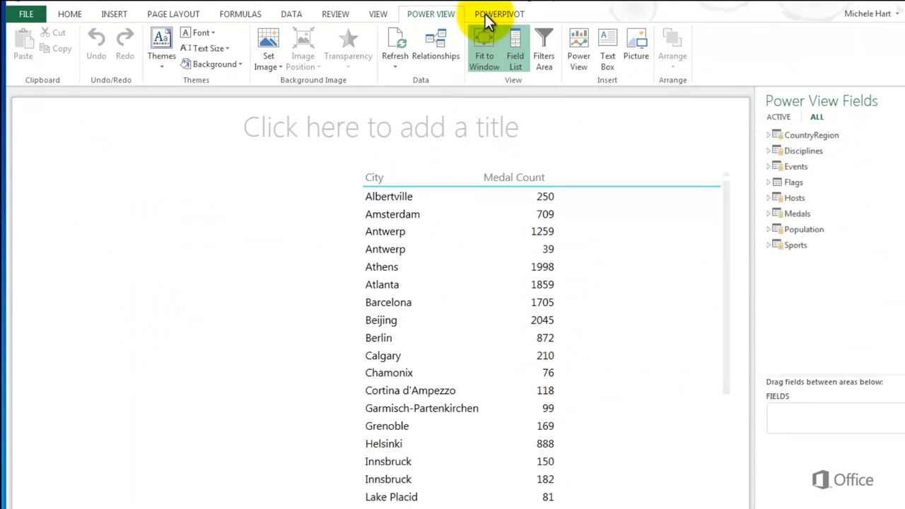
# Open the PowerPivot data model in diagram view and relate Country Code in Population to NOC_CountryRegion in Medals
pyautogui.click(485, 14)
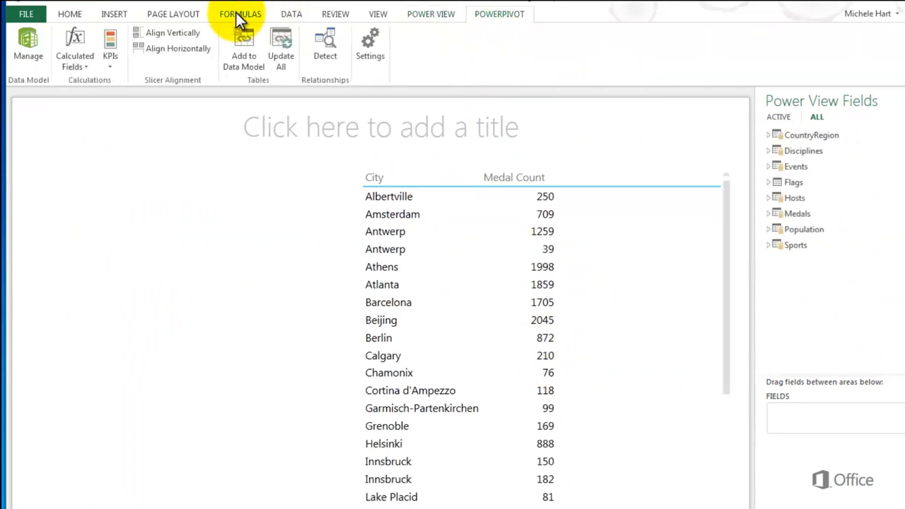
pyautogui.click(28, 59)
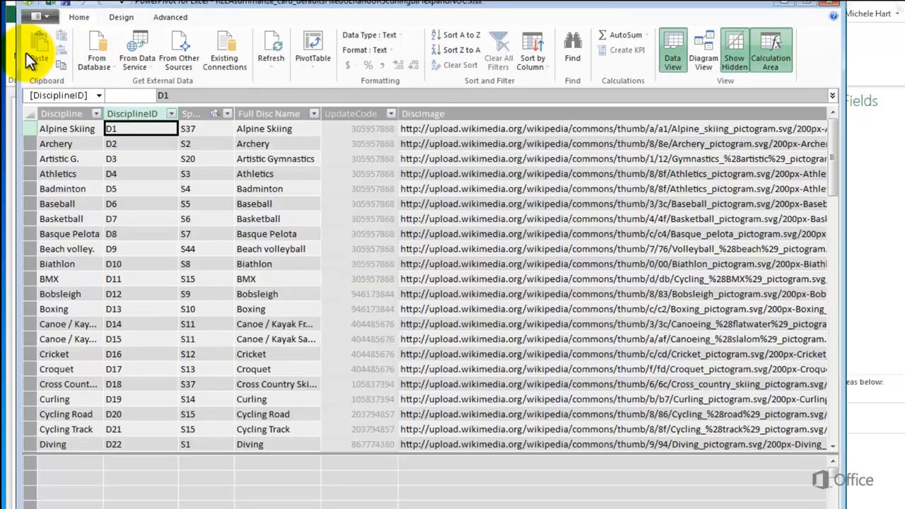
pyautogui.click(703, 47)
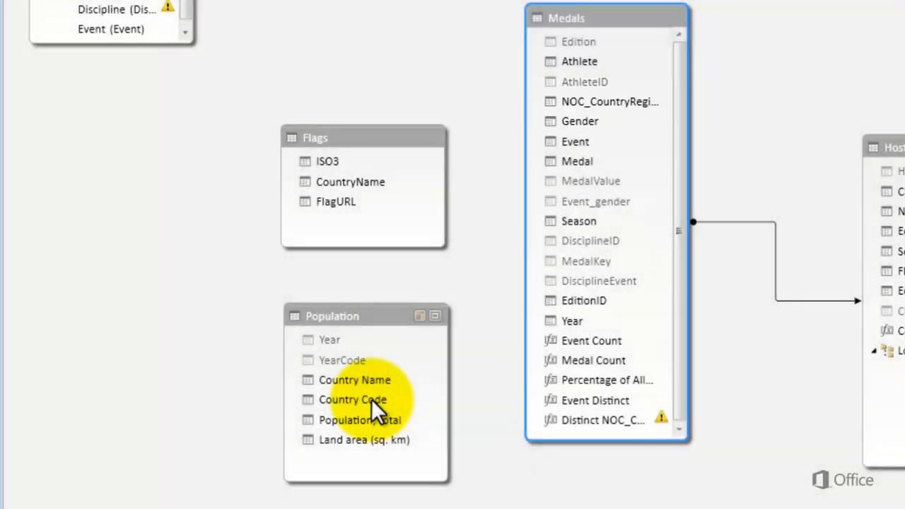
pyautogui.moveTo(352, 404); pyautogui.dragTo(593, 99)
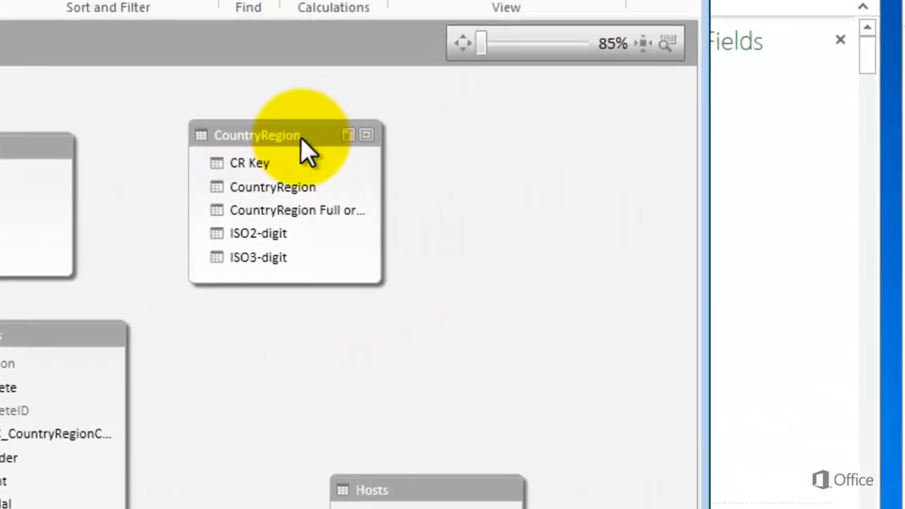
# Create a relationship from CountryRegion's ISO3-digit column to the related lookup table Medals on NOC_CountryRegionCode, and select its connecting line
pyautogui.rightClick(300, 137)
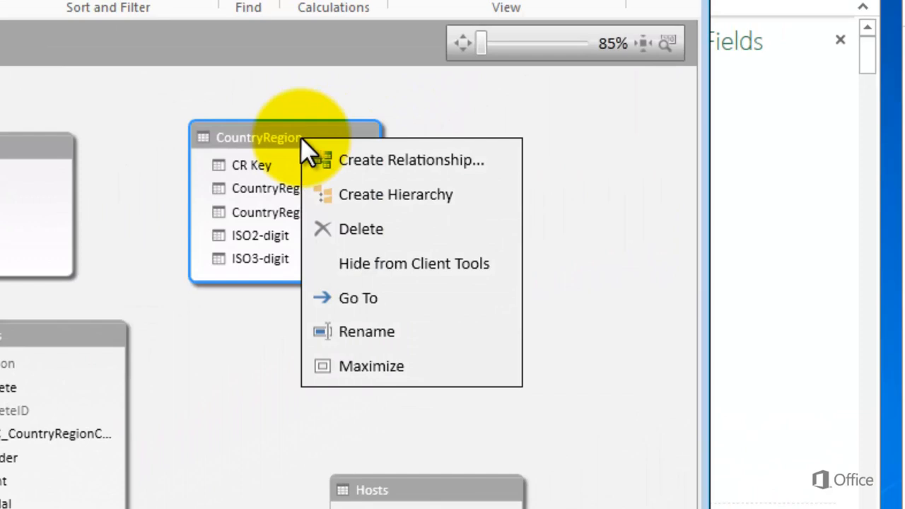
pyautogui.click(356, 157)
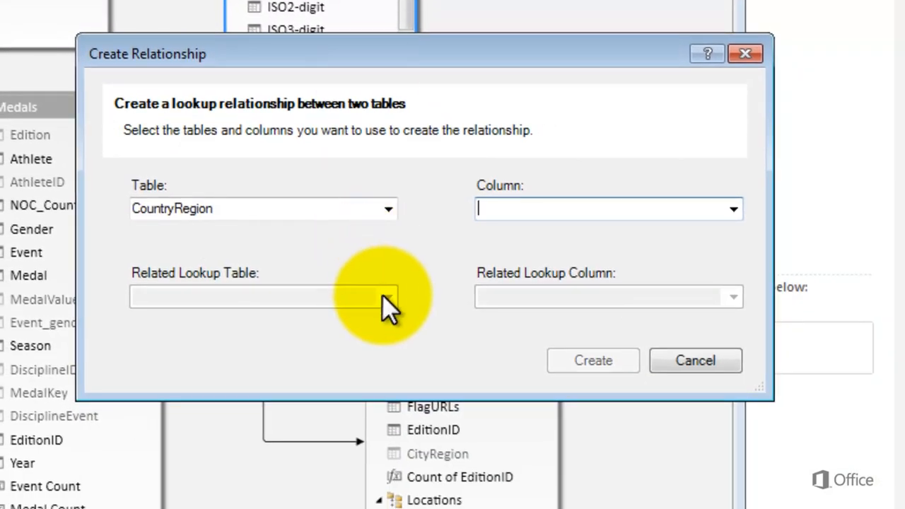
pyautogui.click(734, 210)
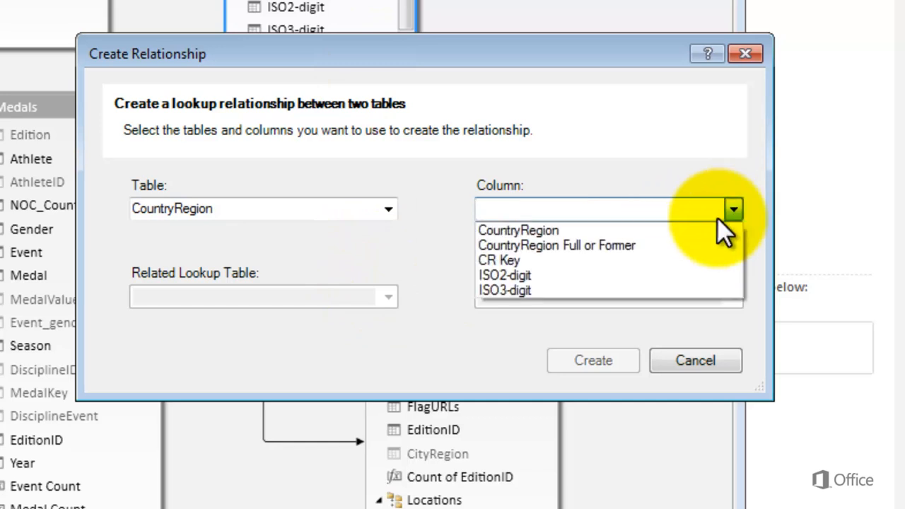
pyautogui.click(516, 289)
pyautogui.click(388, 297)
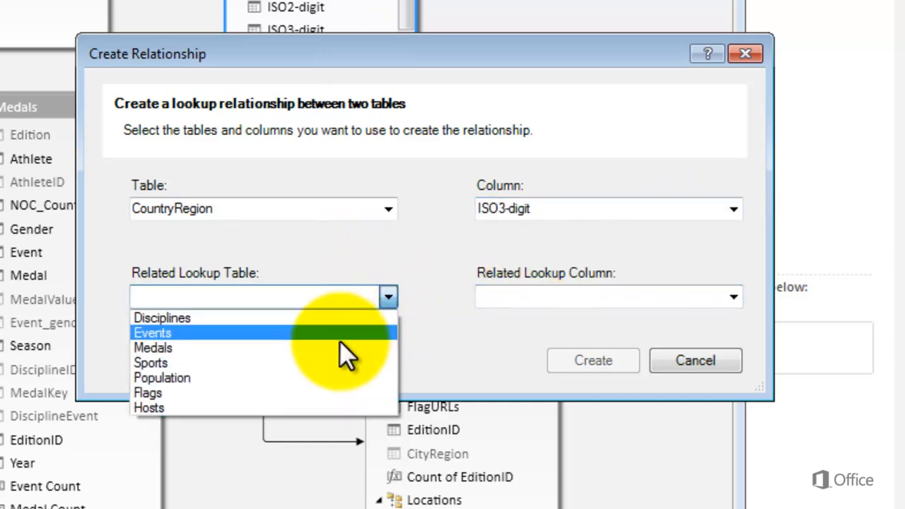
pyautogui.click(347, 351)
pyautogui.click(734, 297)
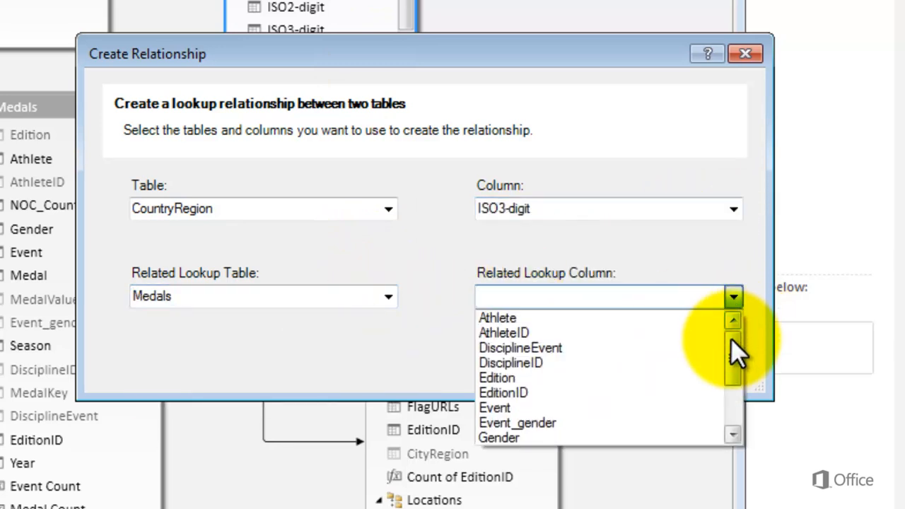
pyautogui.scroll(-2, 732, 338)
pyautogui.click(613, 405)
pyautogui.click(595, 370)
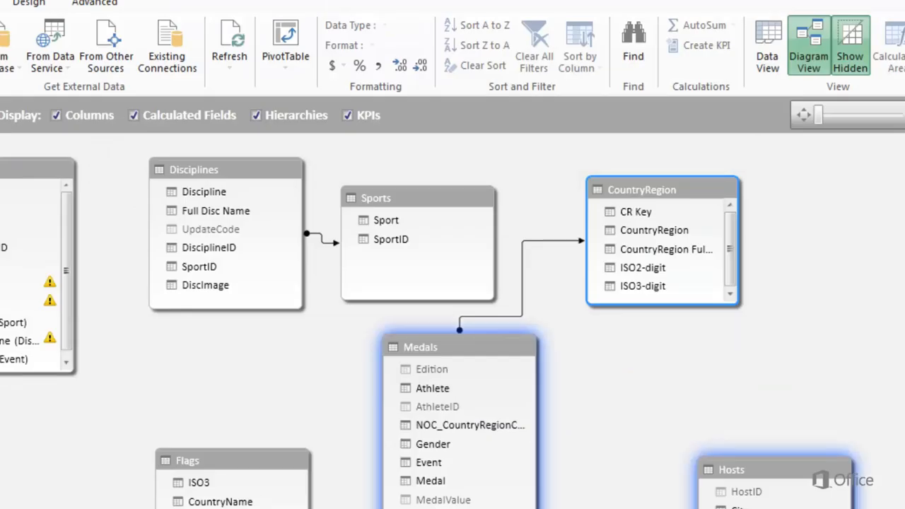
pyautogui.click(546, 241)
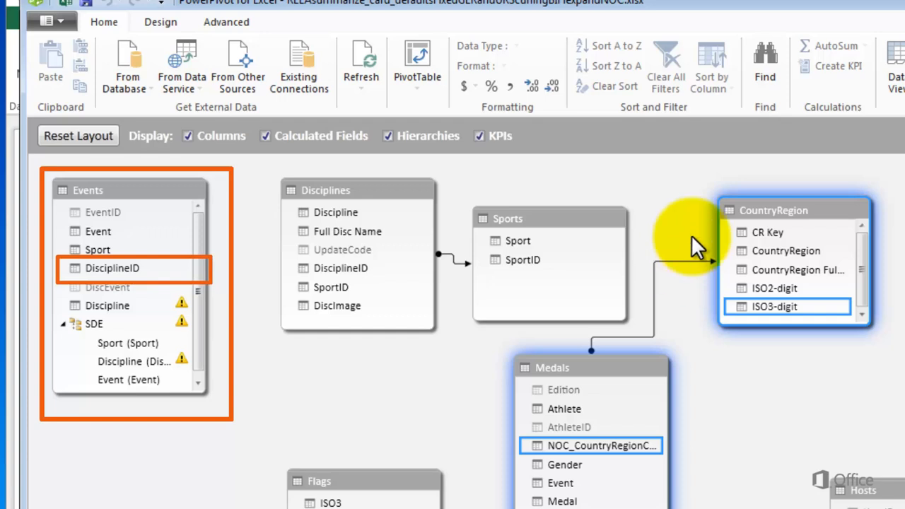
# Find the "disciplineid" fields in the model's metadata, and relate DisciplineID in Disciplines to DisciplineID in Events
pyautogui.click(759, 75)
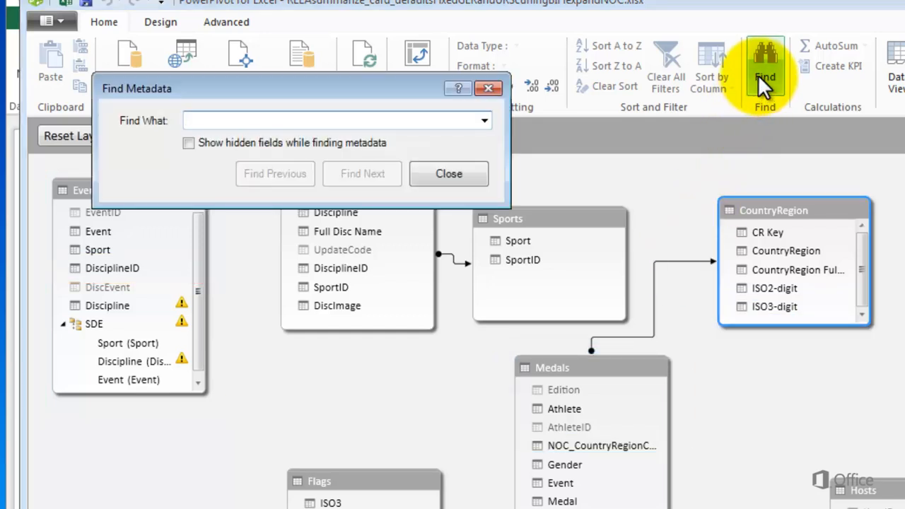
pyautogui.write('discipline')
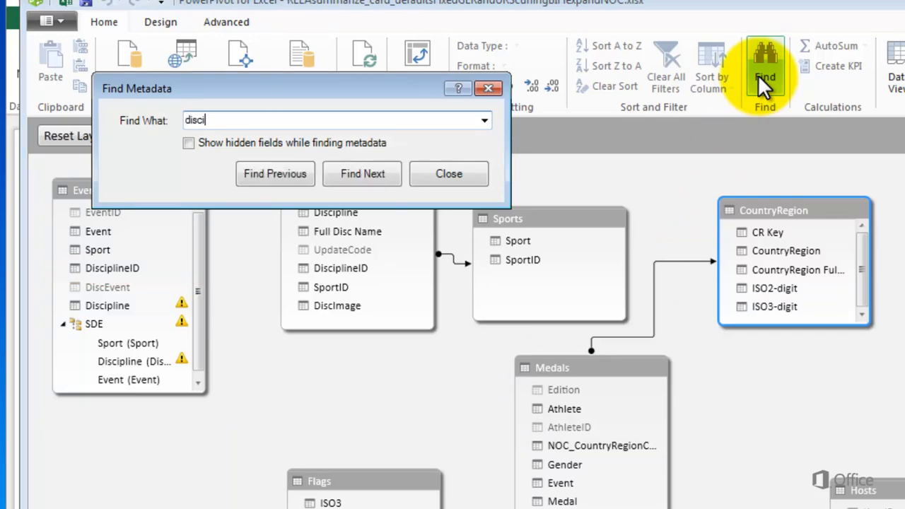
pyautogui.write('id')
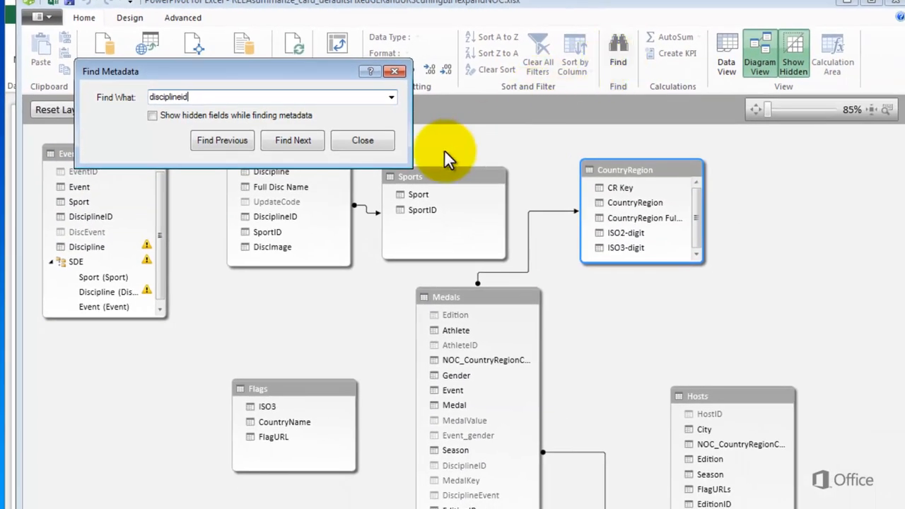
pyautogui.click(292, 139)
pyautogui.click(291, 140)
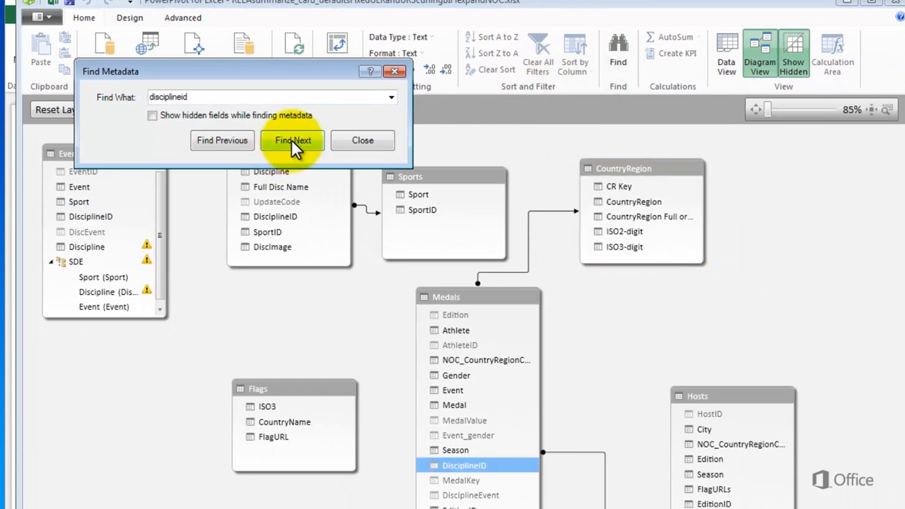
pyautogui.click(291, 140)
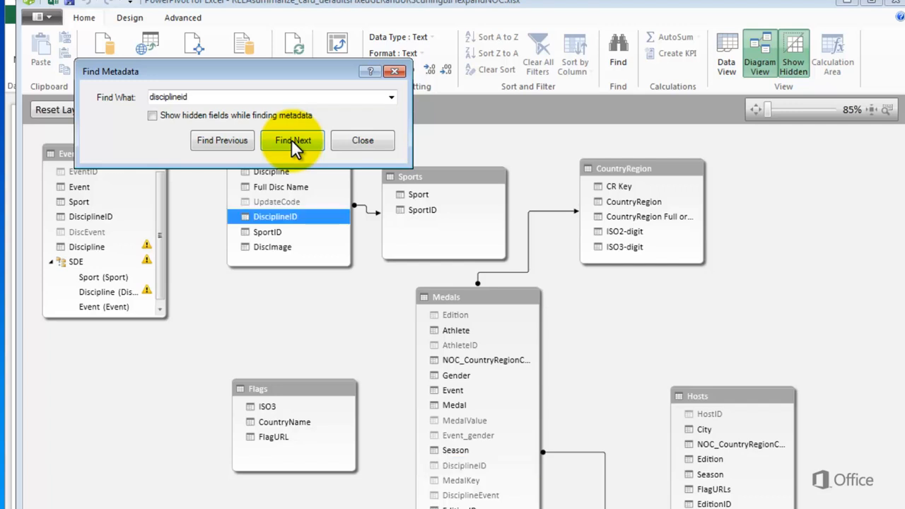
pyautogui.click(363, 140)
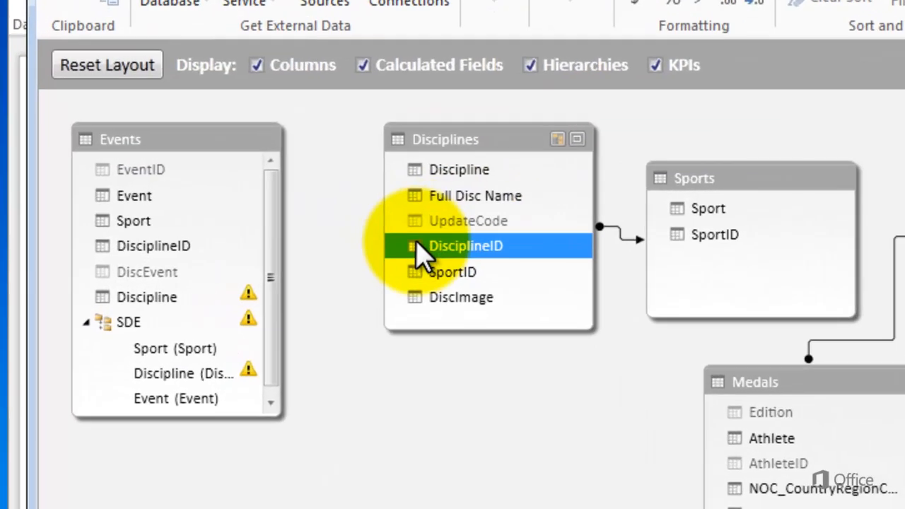
pyautogui.moveTo(417, 257); pyautogui.dragTo(188, 242)
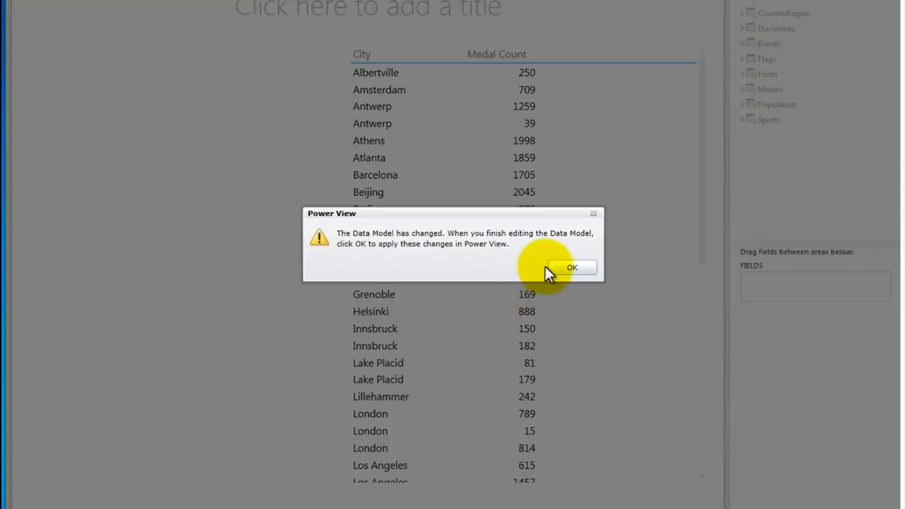
# Apply the data model changes in Power View and open the list of table relationships
pyautogui.click(558, 266)
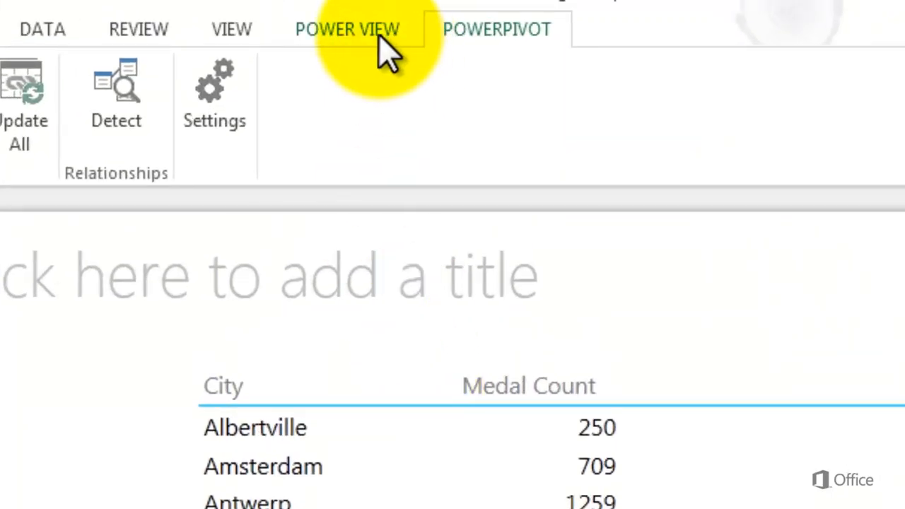
pyautogui.click(372, 39)
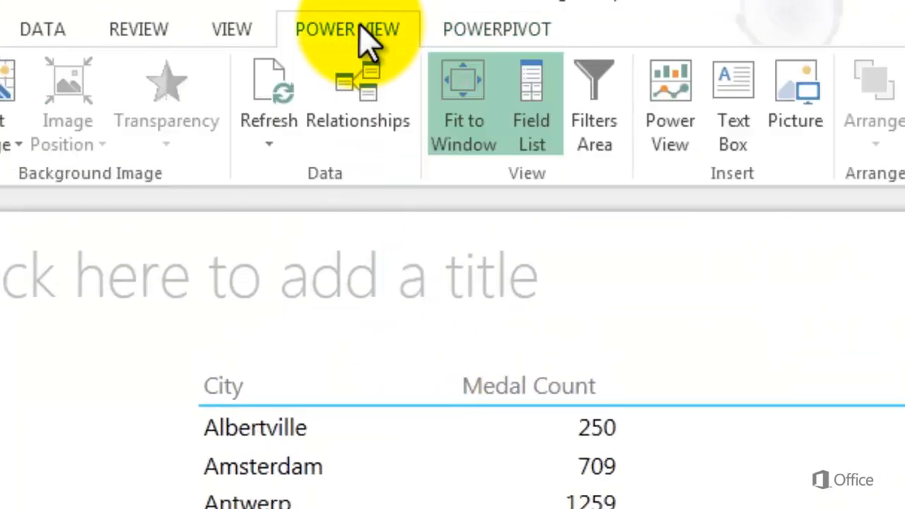
pyautogui.click(352, 95)
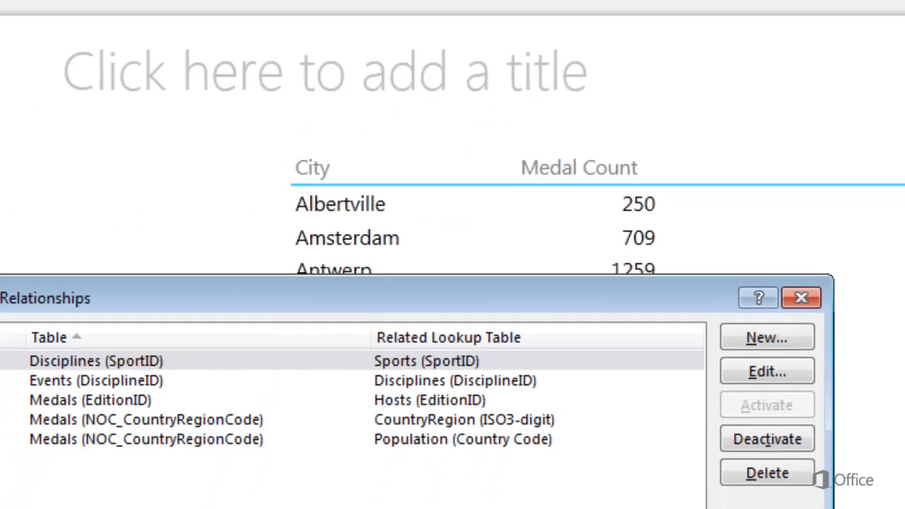